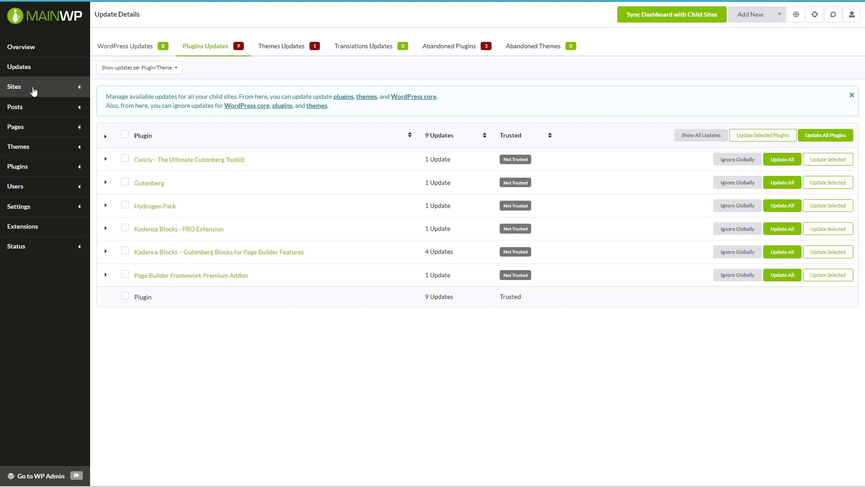
Sync the dashboard with the child sites and open the user management page.
left_click(641, 18)
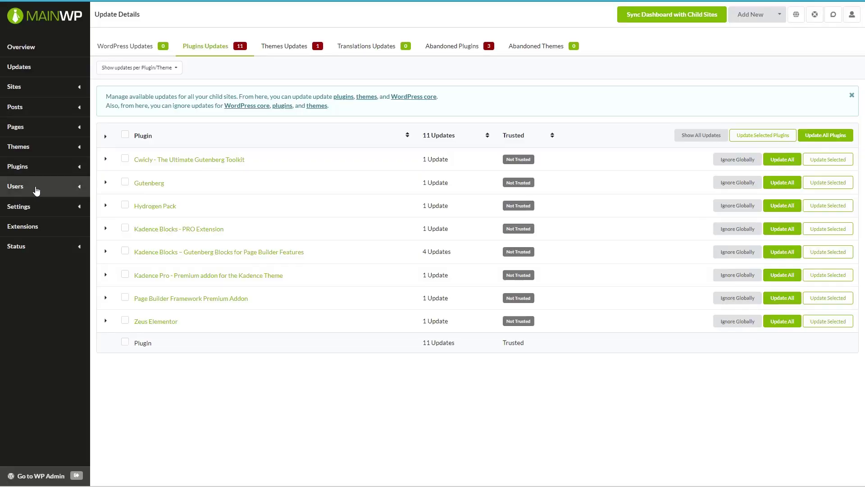
left_click(36, 191)
left_click(39, 202)
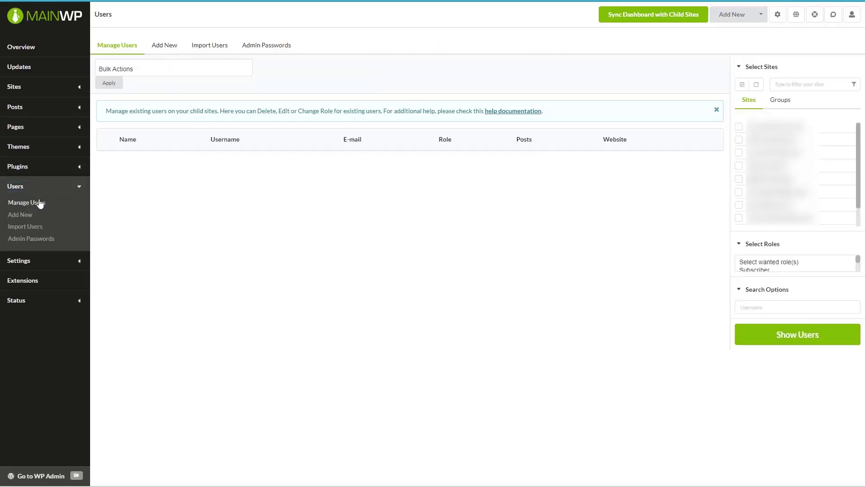
List the users of all child sites with the roles Subscriber, Administrator, Editor, Author and Contributor.
left_click(743, 85)
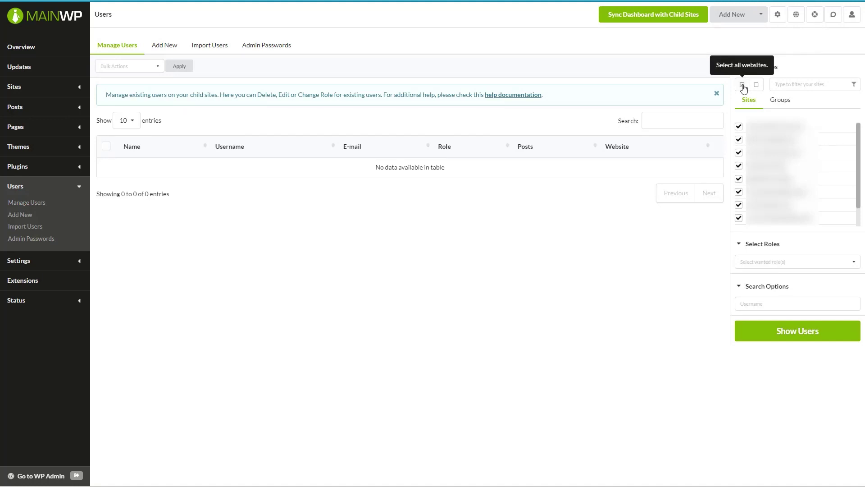
left_click(769, 261)
left_click(766, 277)
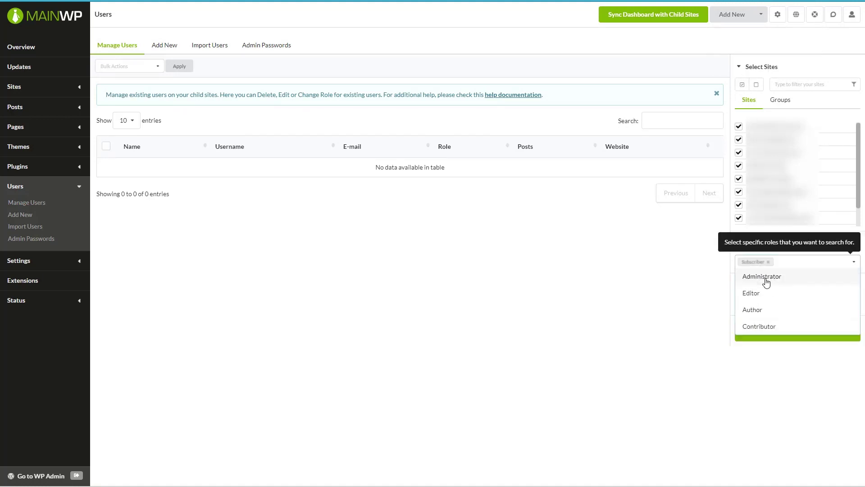
left_click(766, 281)
left_click(767, 282)
left_click(767, 283)
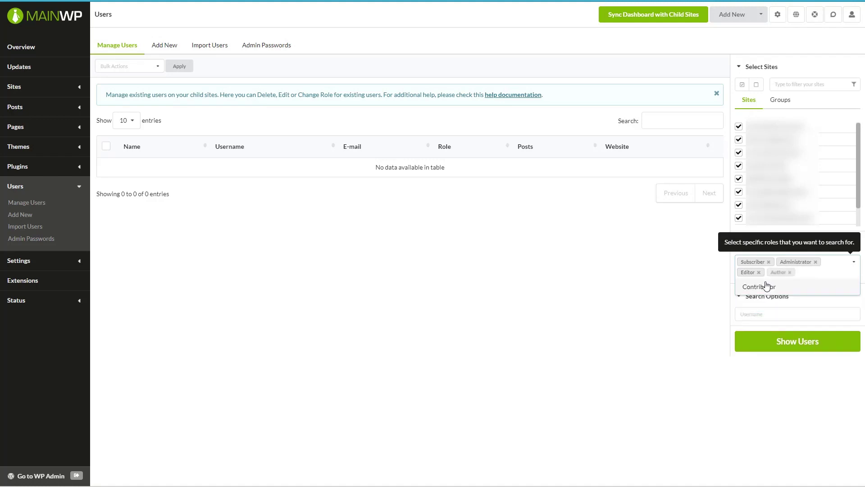
left_click(766, 287)
left_click(795, 350)
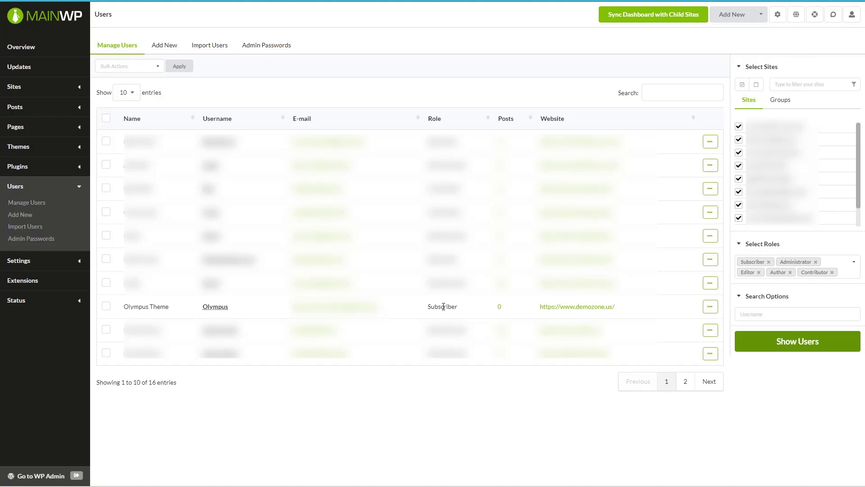
List the active and inactive plugins installed on all child sites.
left_click(53, 170)
left_click(52, 184)
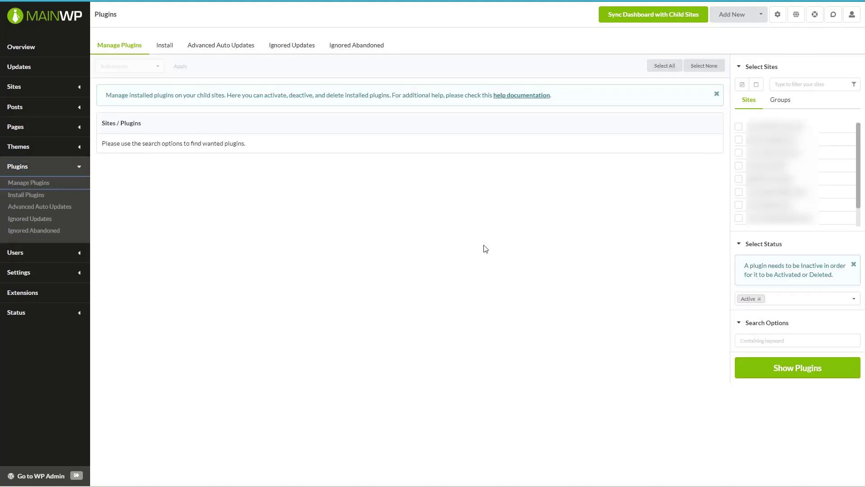
left_click(743, 85)
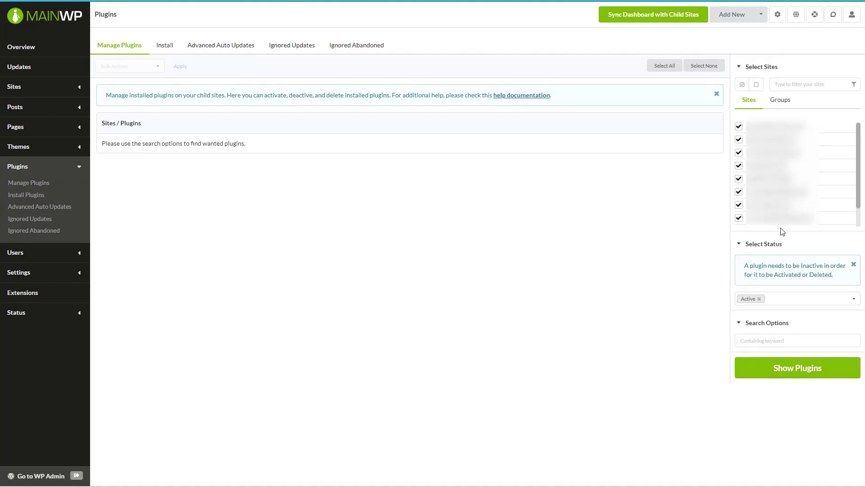
left_click(783, 305)
left_click(767, 316)
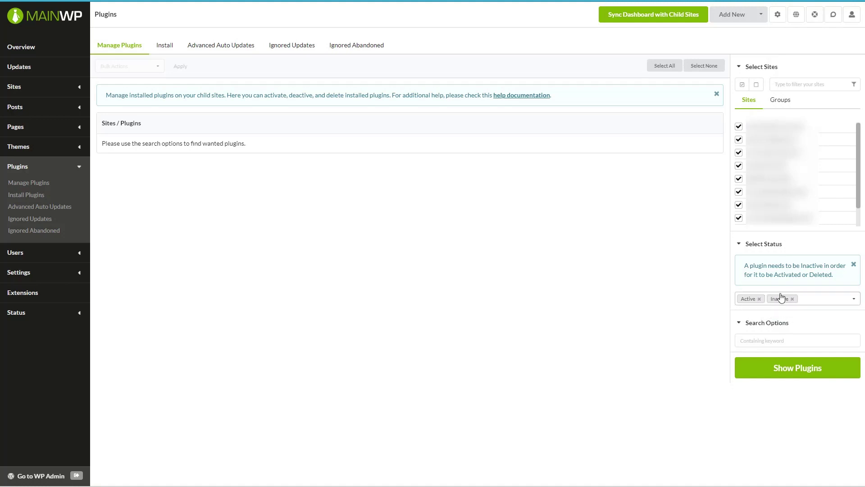
left_click(790, 368)
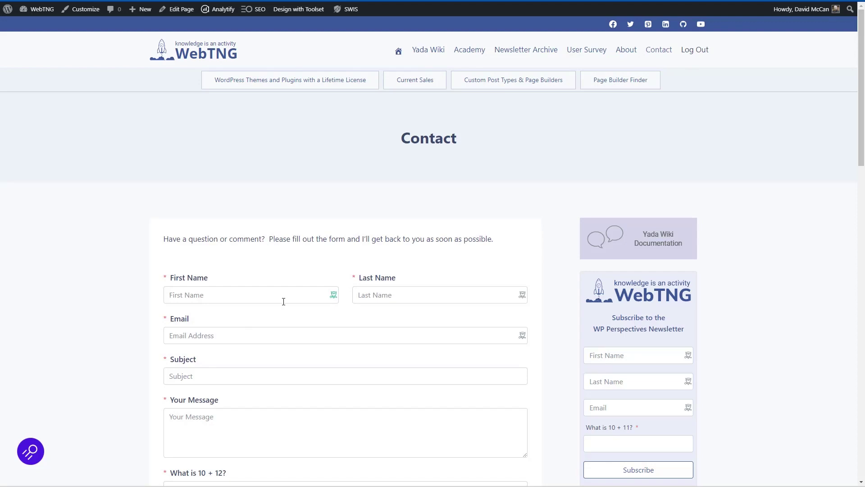
Look over the contact form on the WebTNG site's Contact page.
scroll(283, 301, "down", 2)
scroll(558, 281, "up", 2)
scroll(573, 306, "down", 1)
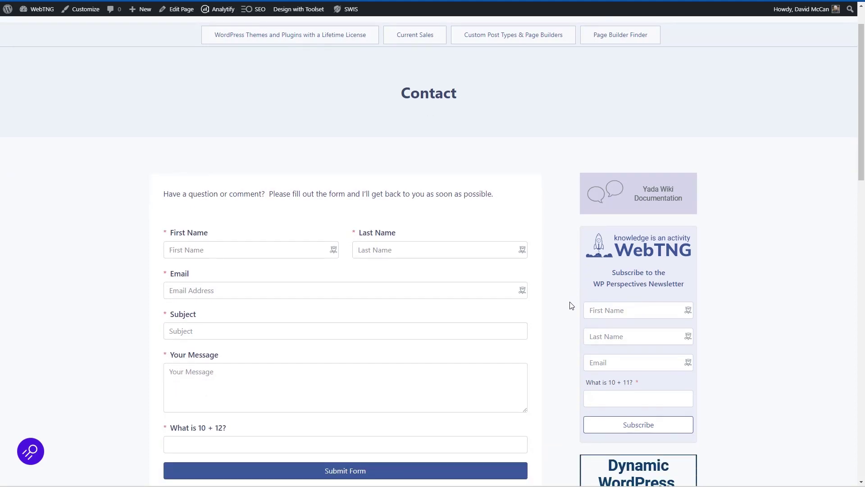
scroll(571, 305, "up", 1)
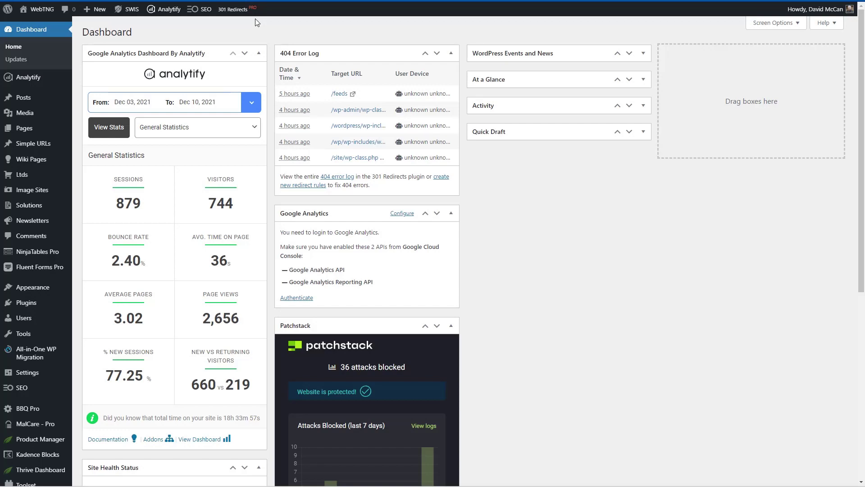
Open 301 Redirects from the WebTNG dashboard and review the entries in its redirect log.
mouse_move(234, 14)
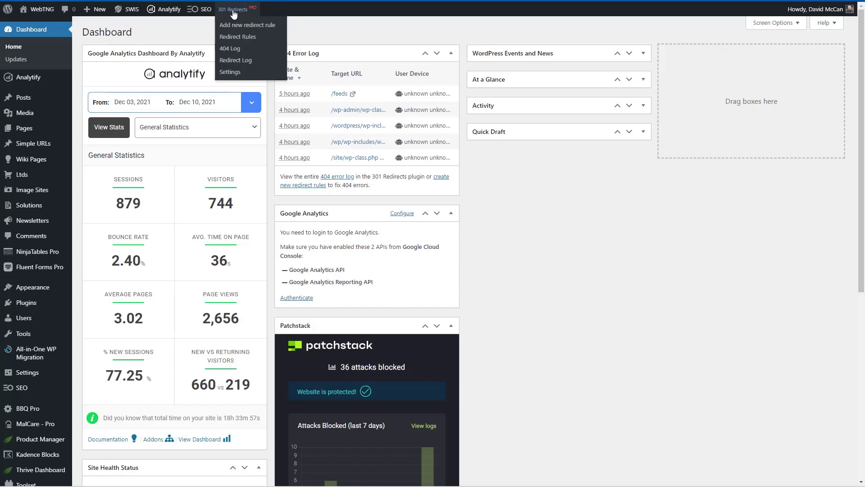
left_click(233, 13)
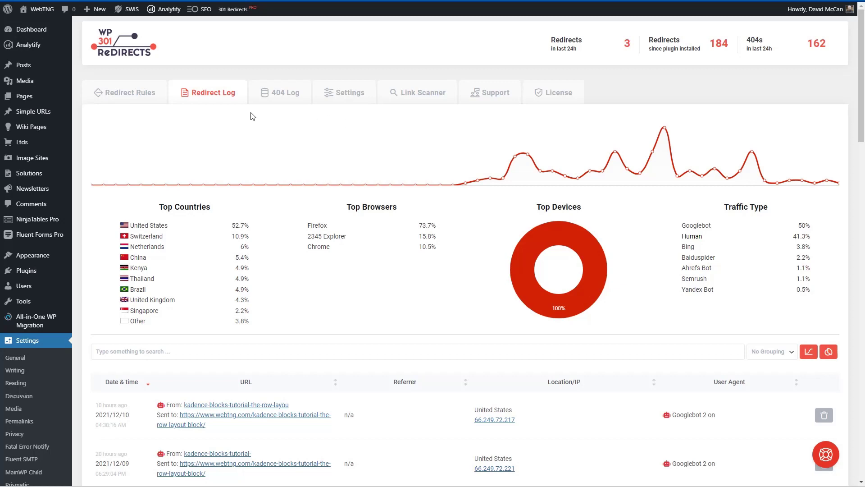
scroll(251, 116, "down", 3)
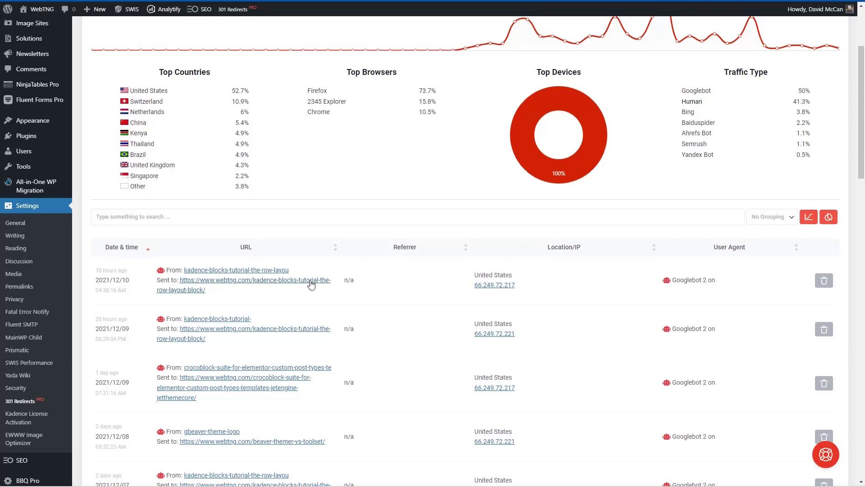
scroll(311, 283, "up", 3)
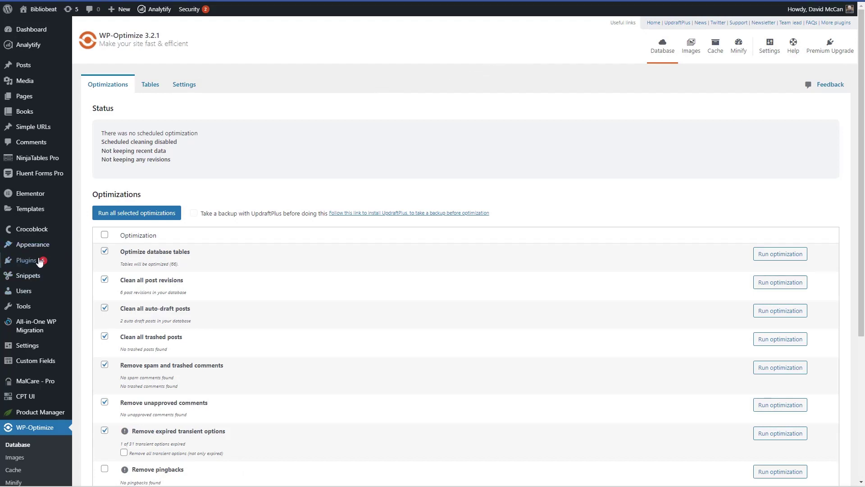
Examine WP-Optimize's list of database tables on the Bibliobeat site and the plugins known to use each table.
mouse_move(49, 266)
left_click(154, 89)
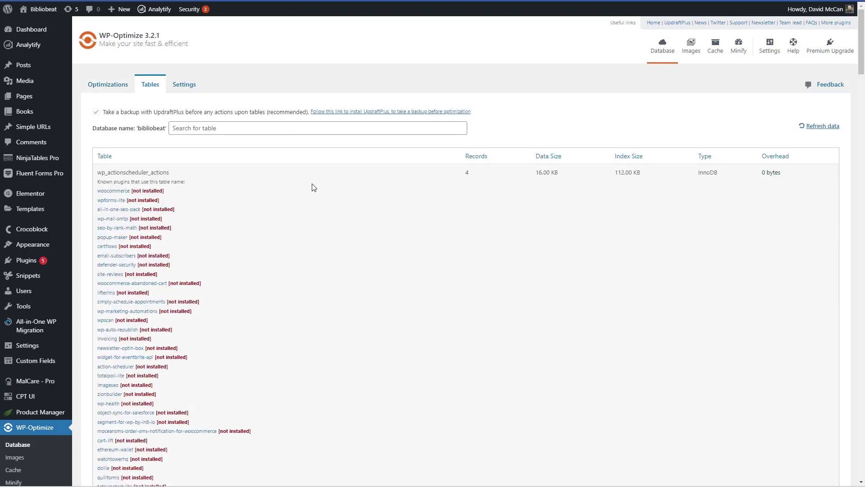
scroll(313, 189, "down", 10)
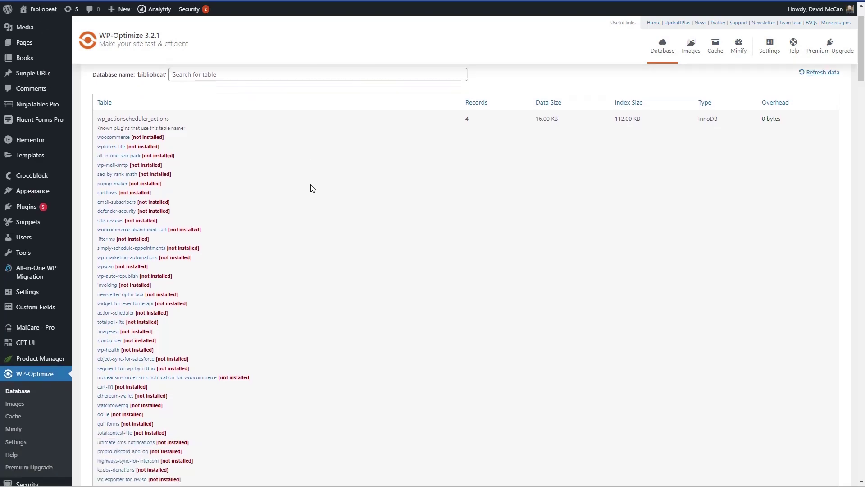
scroll(313, 188, "down", 15)
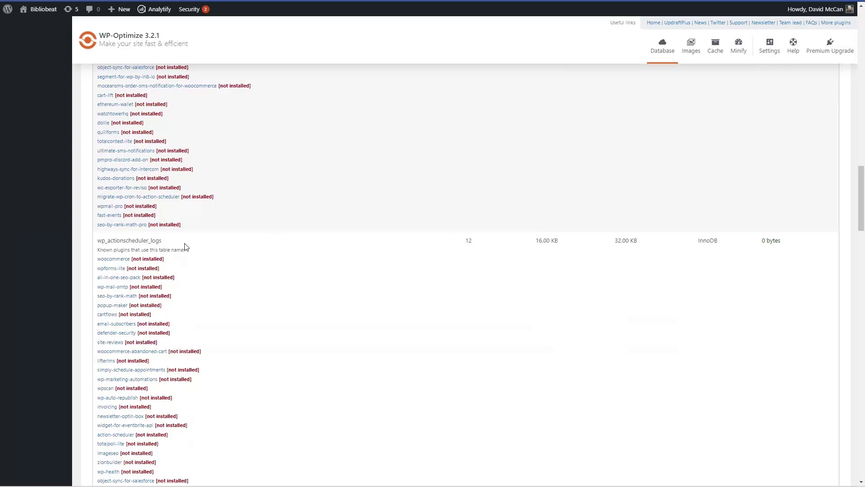
scroll(211, 253, "down", 6)
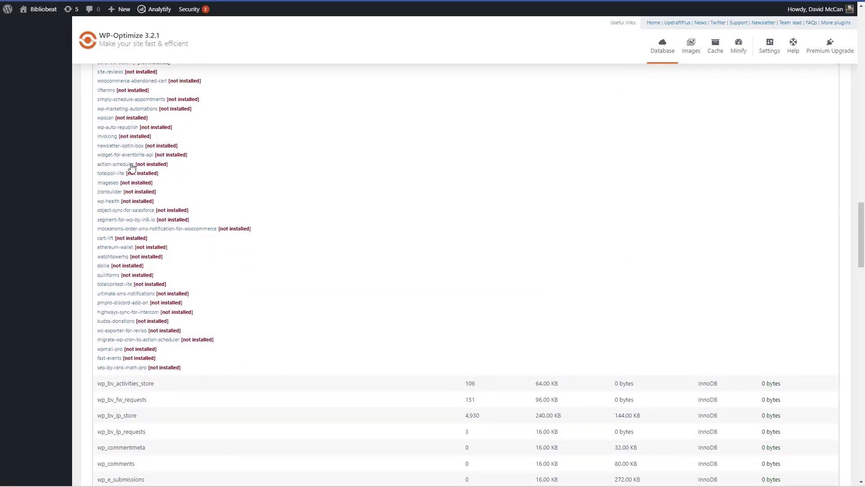
scroll(119, 261, "down", 5)
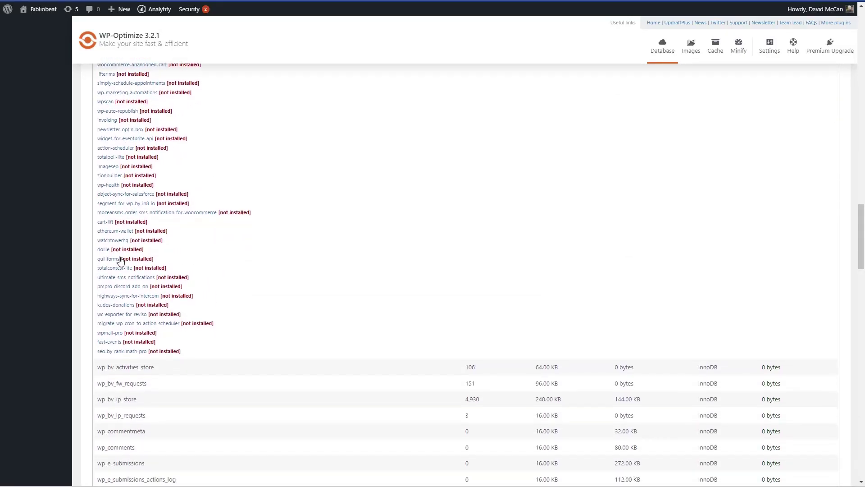
scroll(270, 177, "down", 5)
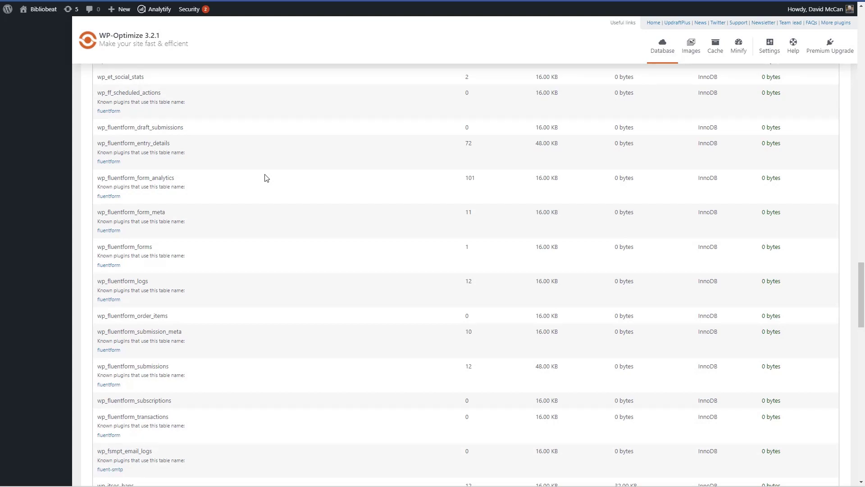
scroll(266, 178, "down", 10)
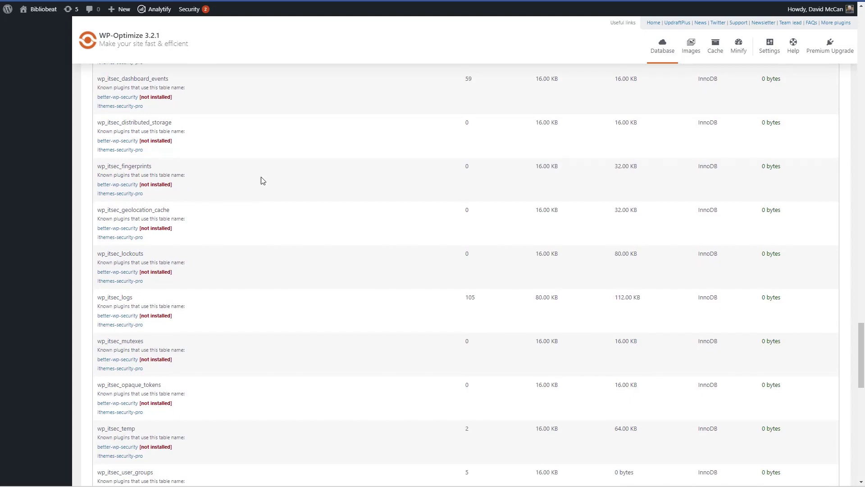
scroll(219, 190, "up", 1)
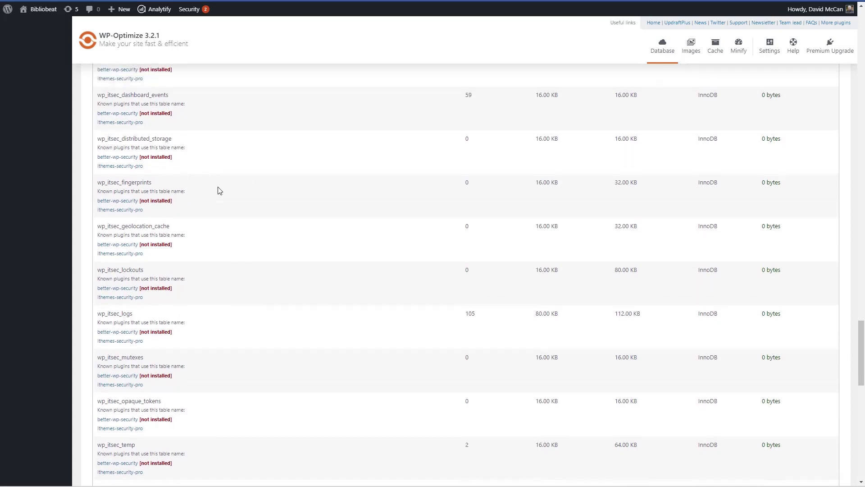
scroll(219, 191, "up", 20)
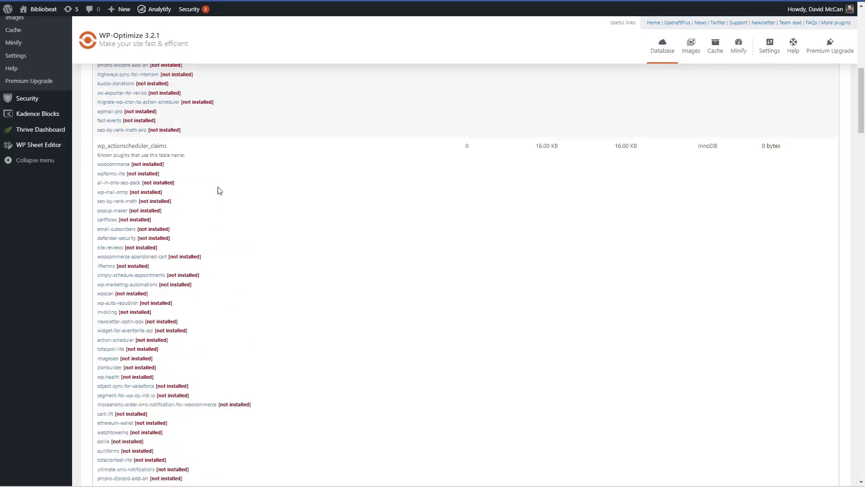
scroll(220, 191, "up", 10)
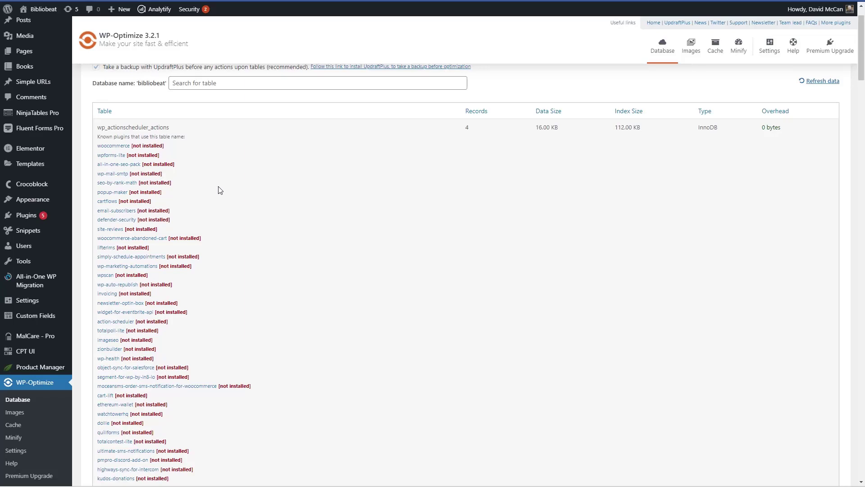
scroll(219, 190, "up", 2)
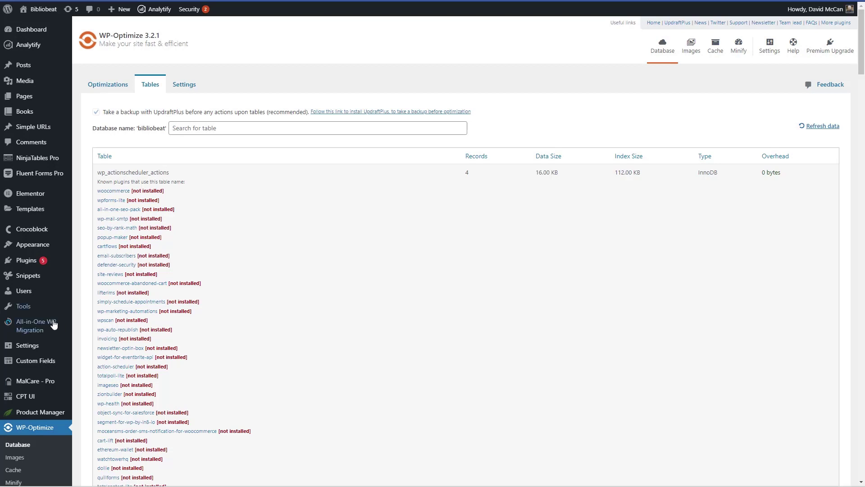
Check the bulk actions offered for database tables in Advanced DB Cleaner and open its cron jobs.
mouse_move(34, 327)
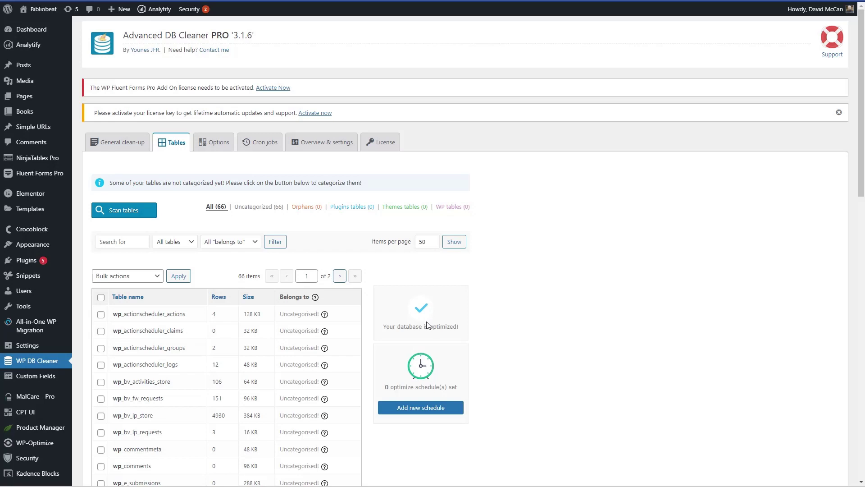
left_click(144, 277)
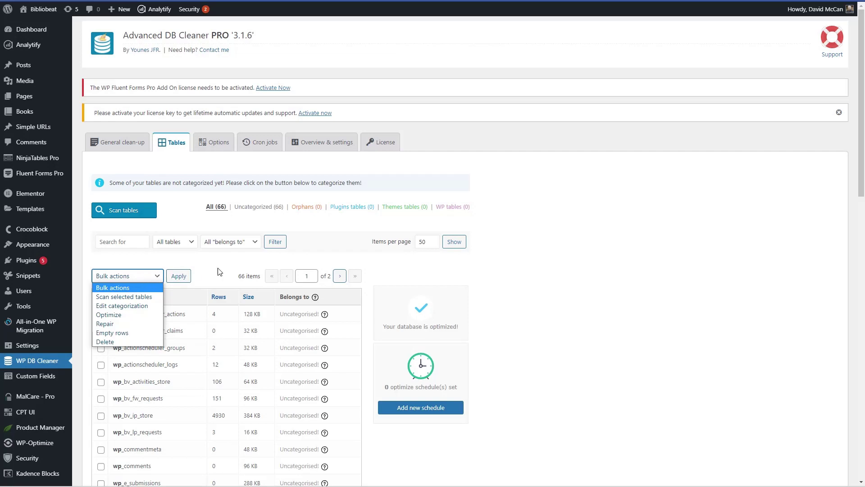
left_click(532, 296)
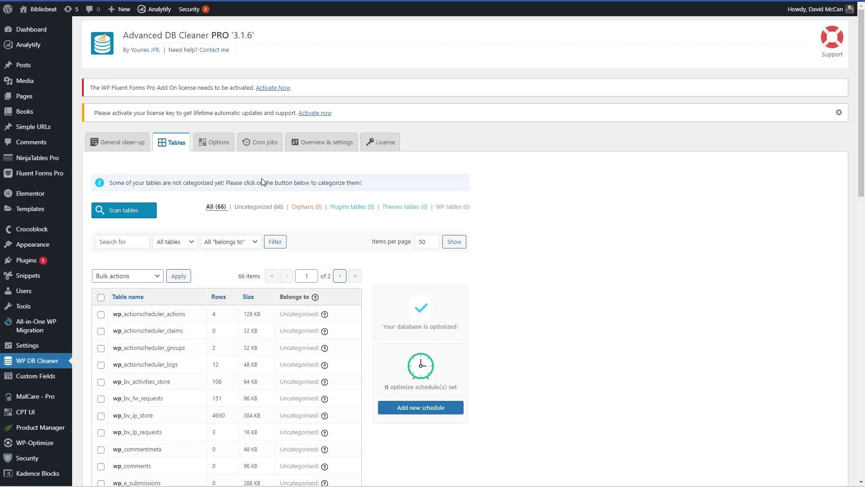
left_click(257, 144)
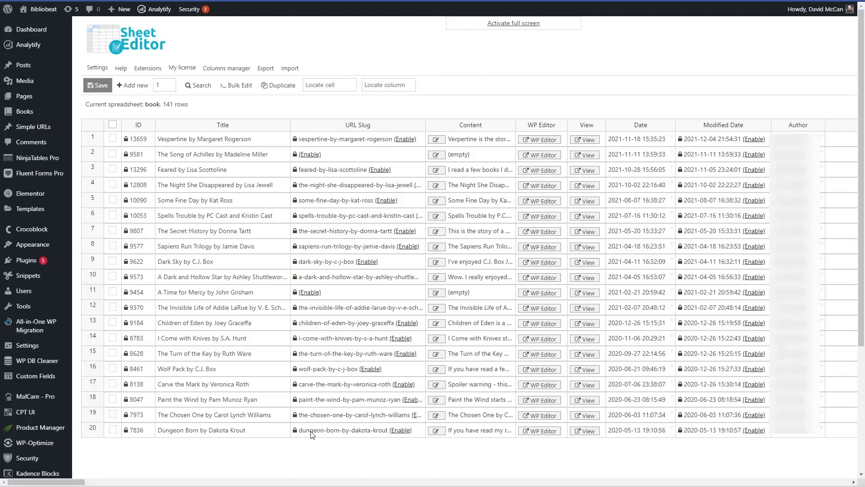
Review the custom field columns of the book spreadsheet in Sheet Editor and open its Bulk Edit tool.
left_click_drag(82, 482, 363, 218)
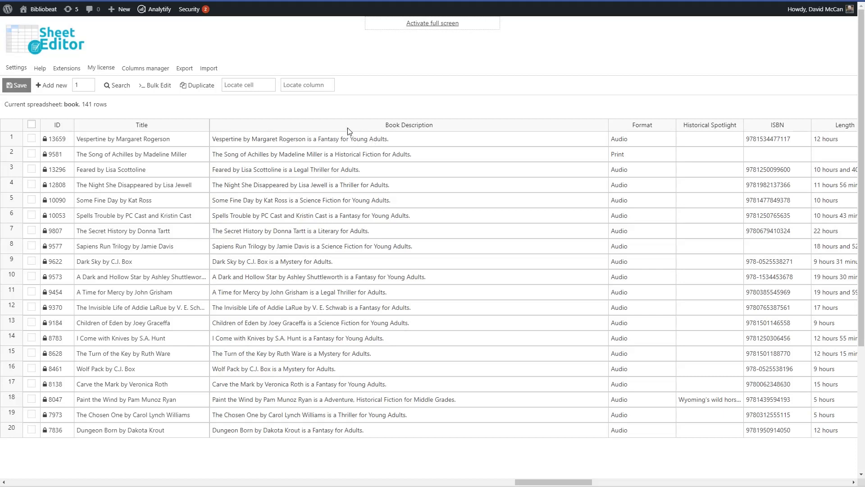
left_click(161, 88)
left_click_drag(563, 482, 600, 482)
scroll(591, 169, "right", 10)
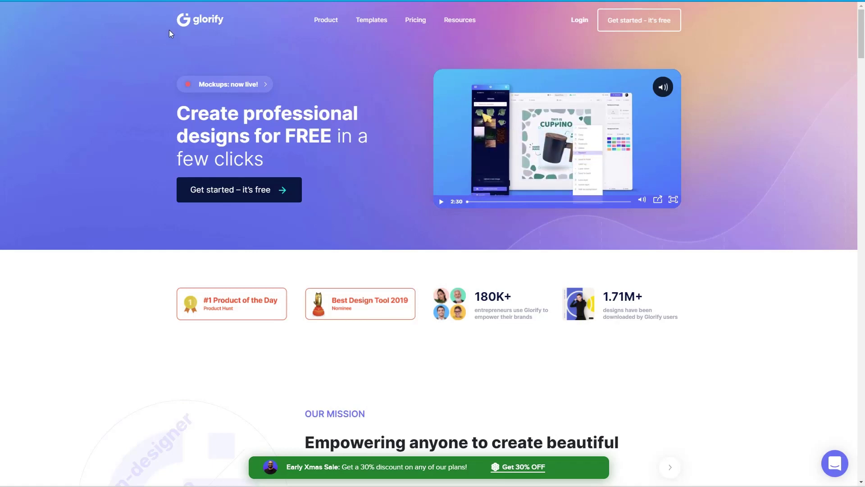
Close the Glorify page and view the WebTNG and E360 home pages, ending on WebTNG.
key("ctrl+w")
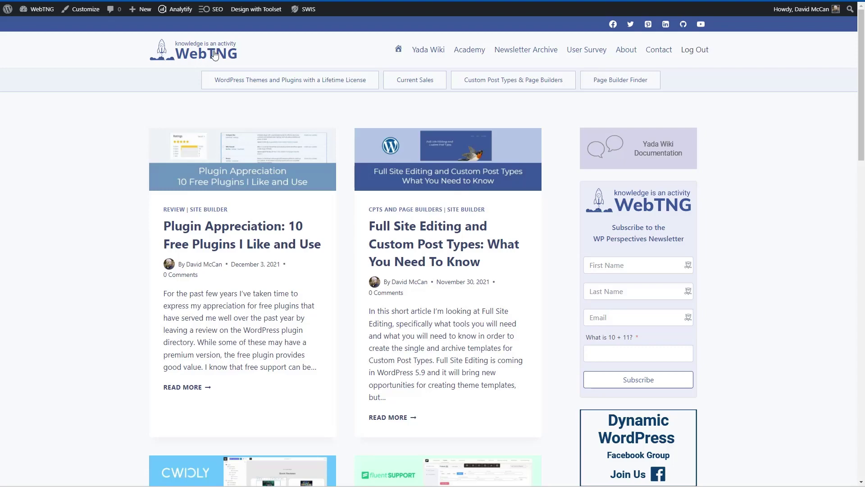
key("ctrl+Tab")
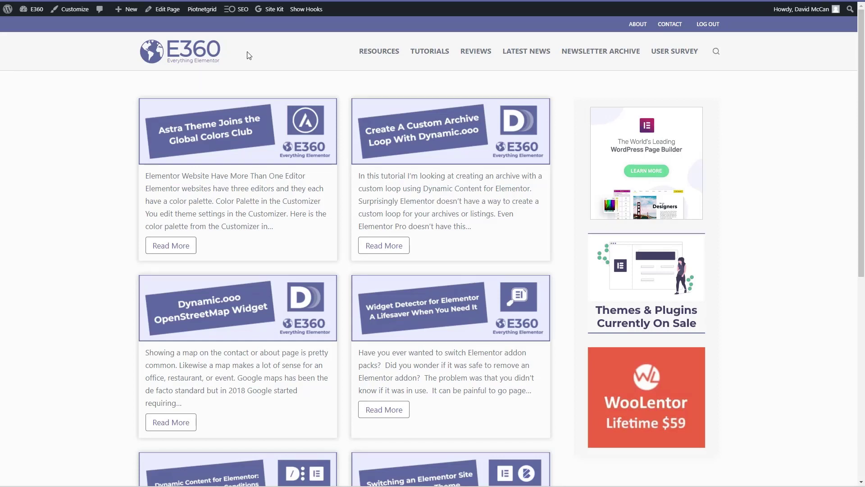
key("ctrl+shift+Tab")
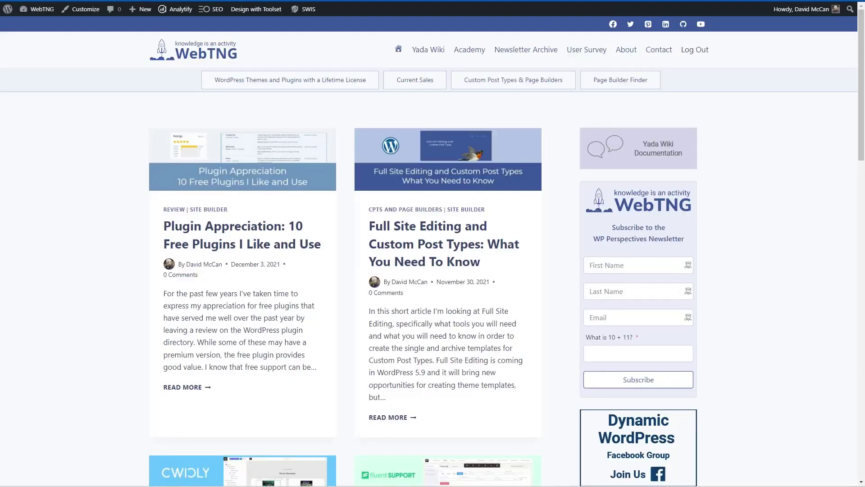